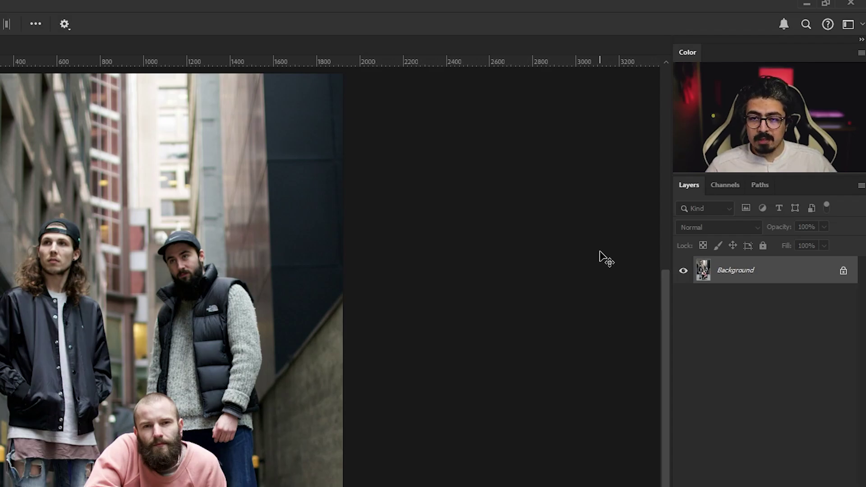
# Duplicate the Background layer as Layer 1 and convert it to a smart object
pyautogui.hotkey('ctrl', 'j')
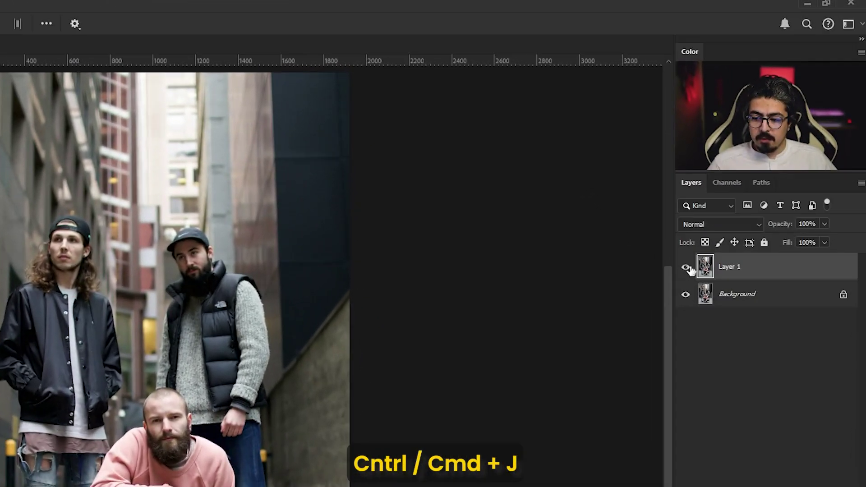
pyautogui.rightClick(721, 270)
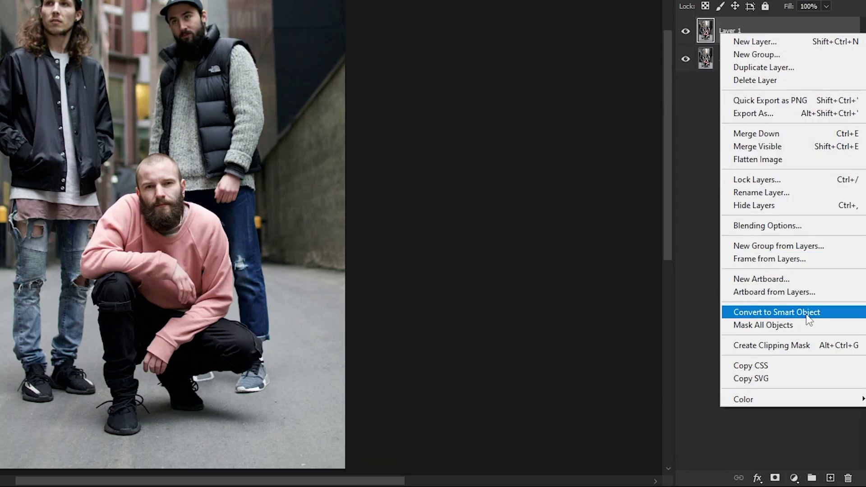
pyautogui.click(807, 313)
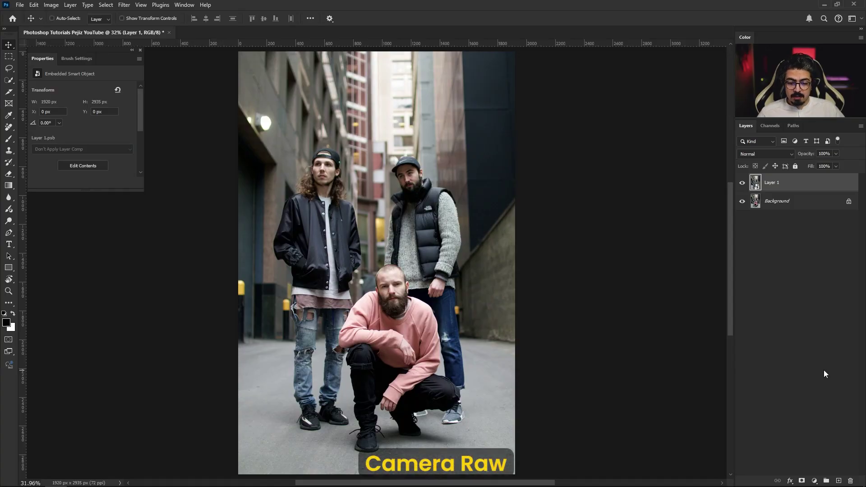
# Apply the Camera Raw filter and set Exposure to -0.50 in the Light panel
pyautogui.hotkey('ctrl', 'shift', 'a')
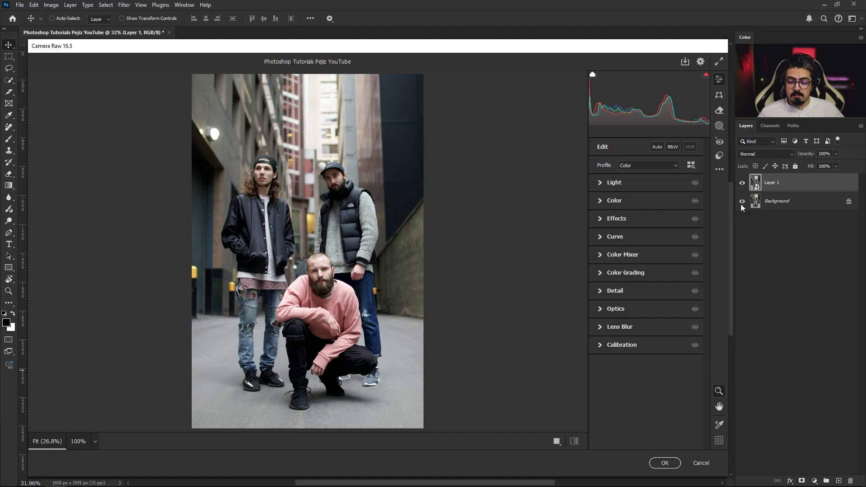
pyautogui.click(600, 182)
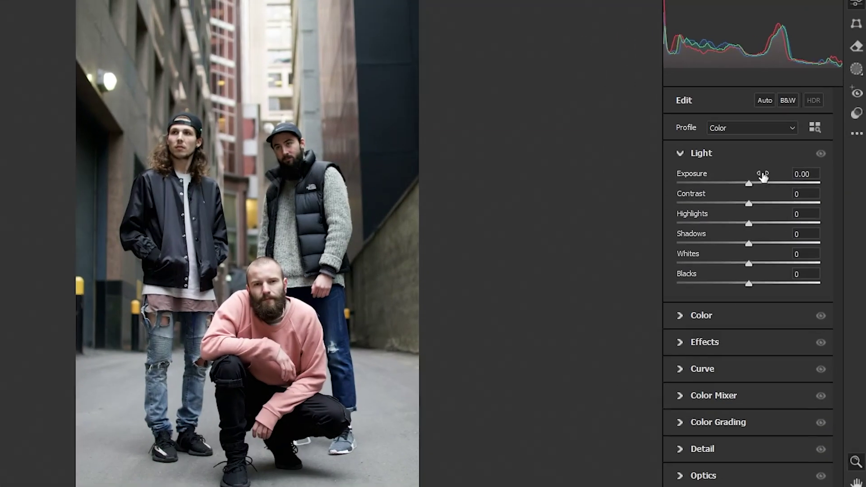
pyautogui.click(683, 196)
pyautogui.write('-0.15')
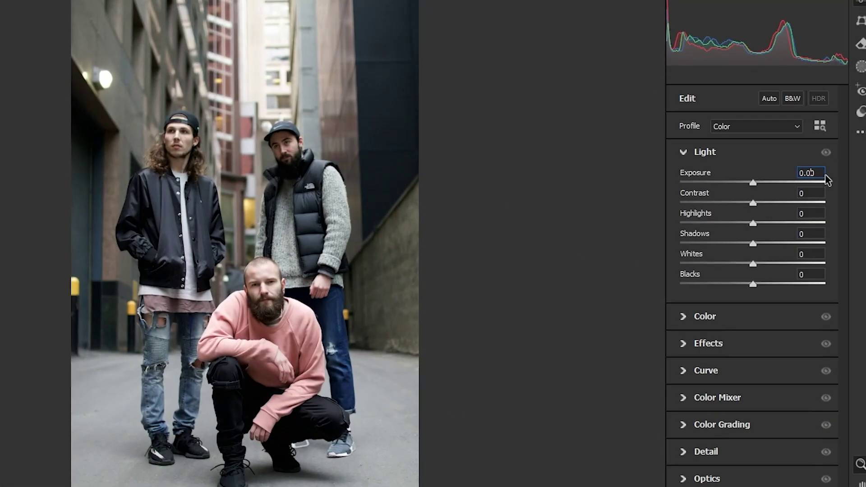
pyautogui.press('Down')
pyautogui.press('Down')
pyautogui.press('Down')
pyautogui.press('Down')
pyautogui.press('Down')
pyautogui.press('Down')
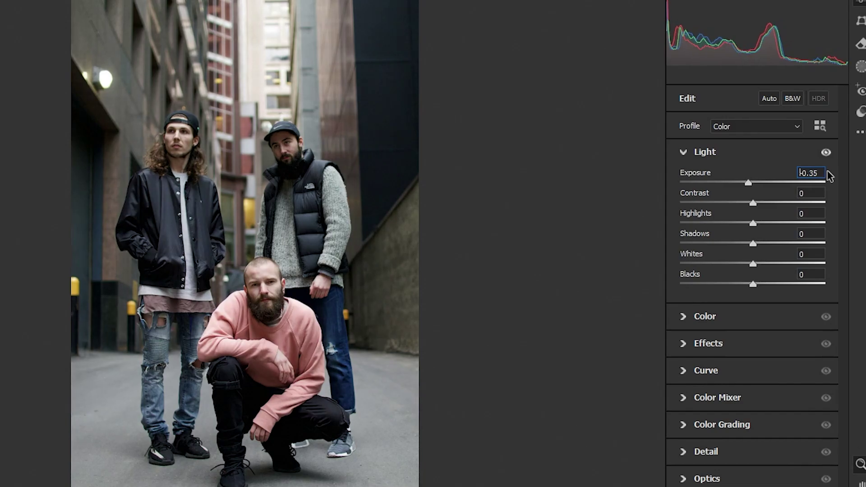
pyautogui.press('Down')
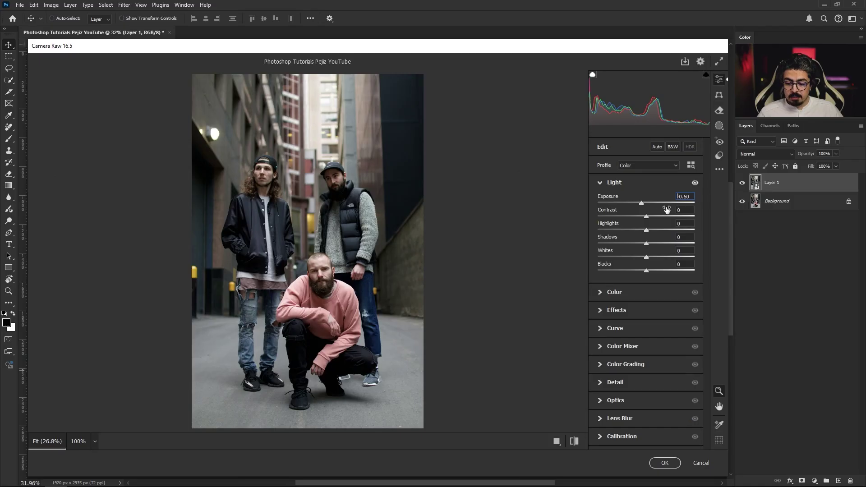
# Set Contrast -20, Highlights -89, Shadows +45, Whites +15 and Blacks -5
pyautogui.moveTo(645, 215); pyautogui.dragTo(631, 231)
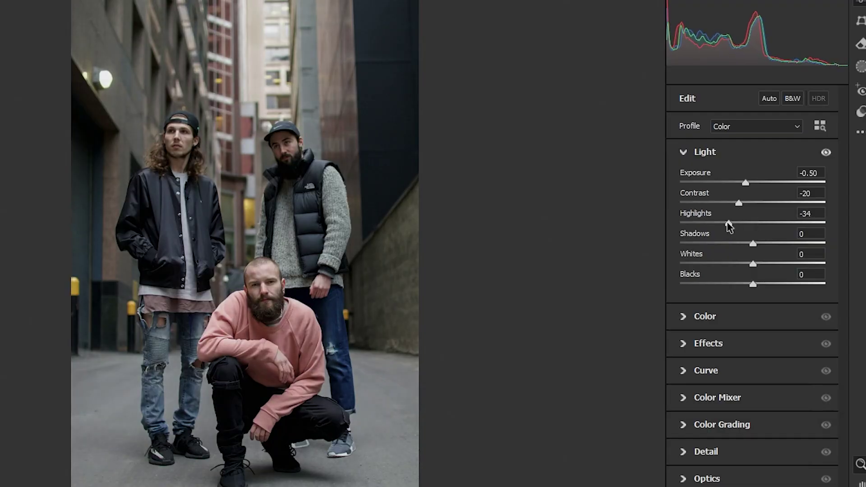
pyautogui.moveTo(727, 223); pyautogui.dragTo(698, 224)
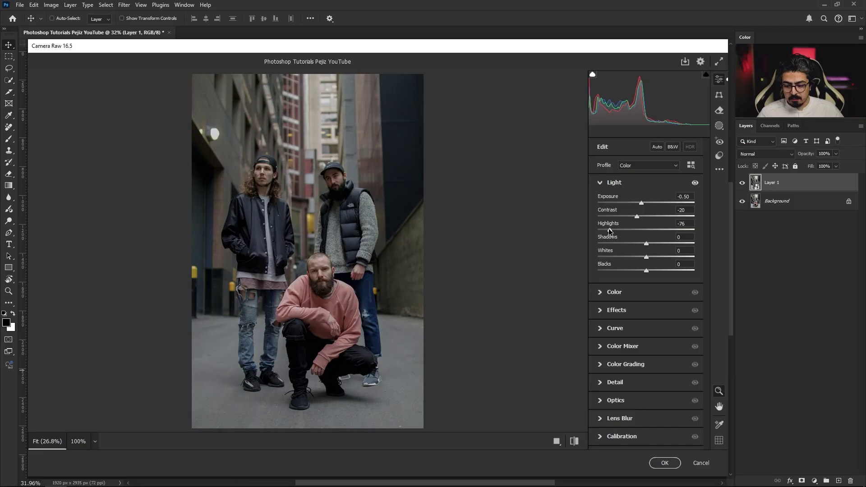
pyautogui.moveTo(609, 230); pyautogui.dragTo(607, 231)
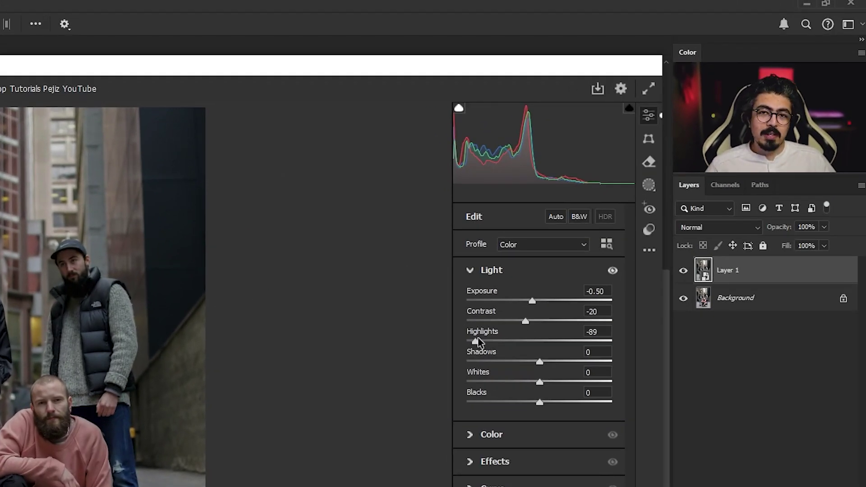
pyautogui.moveTo(540, 363); pyautogui.dragTo(542, 365)
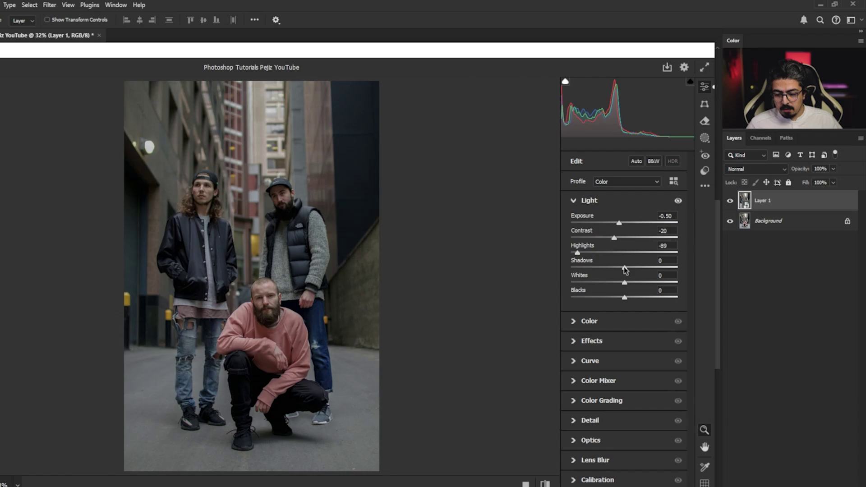
pyautogui.moveTo(647, 245); pyautogui.dragTo(663, 247)
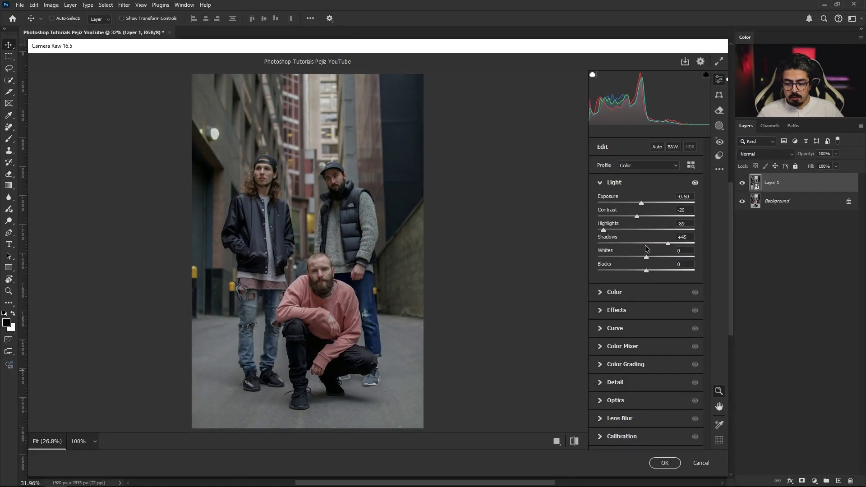
pyautogui.moveTo(650, 258); pyautogui.dragTo(654, 258)
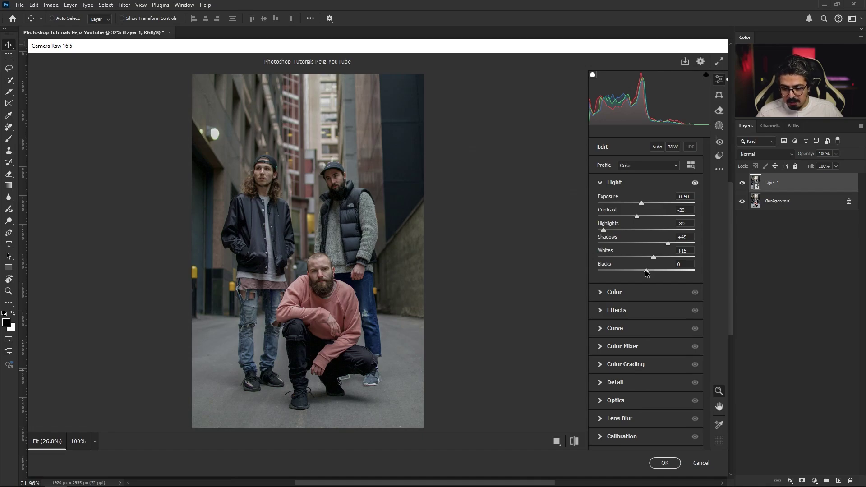
pyautogui.moveTo(643, 270); pyautogui.dragTo(643, 271)
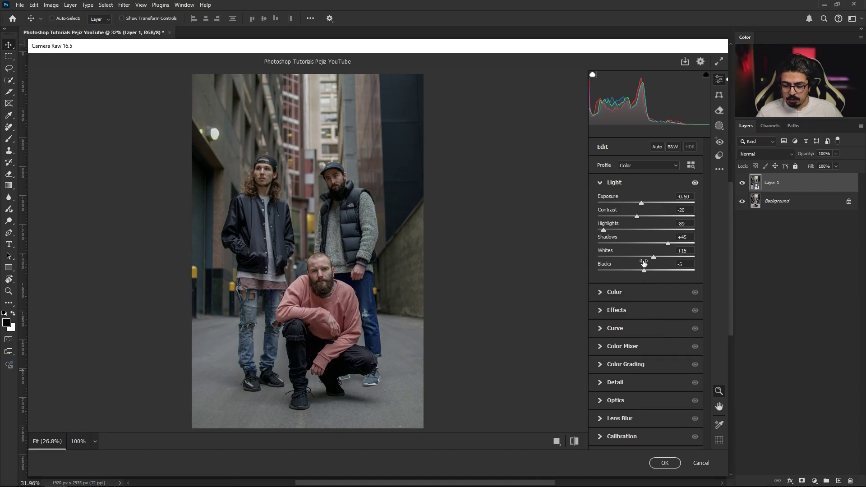
# In the Color panel, set Temperature +19, Tint +4, Vibrance +15 and Saturation -11
pyautogui.click(600, 183)
pyautogui.click(599, 201)
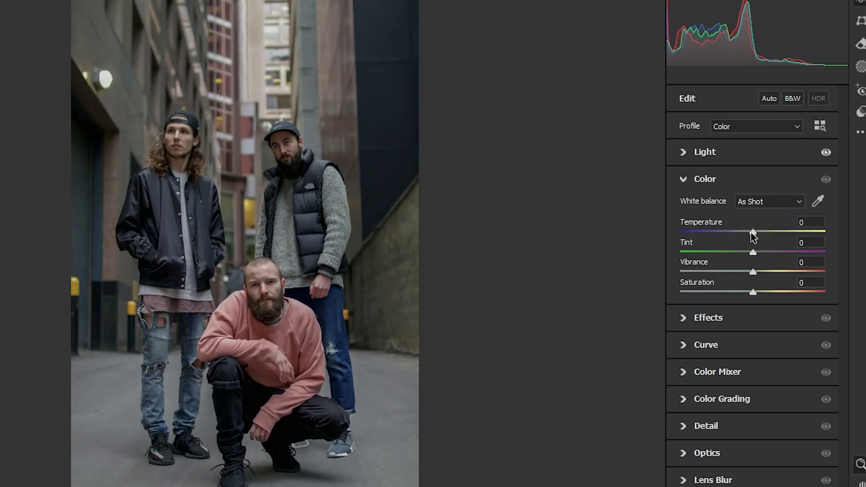
pyautogui.moveTo(752, 233); pyautogui.dragTo(767, 233)
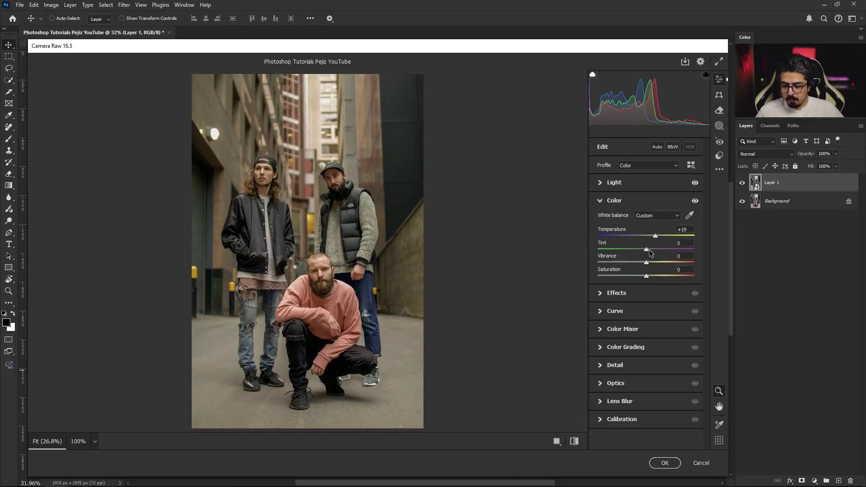
pyautogui.moveTo(649, 252); pyautogui.dragTo(650, 253)
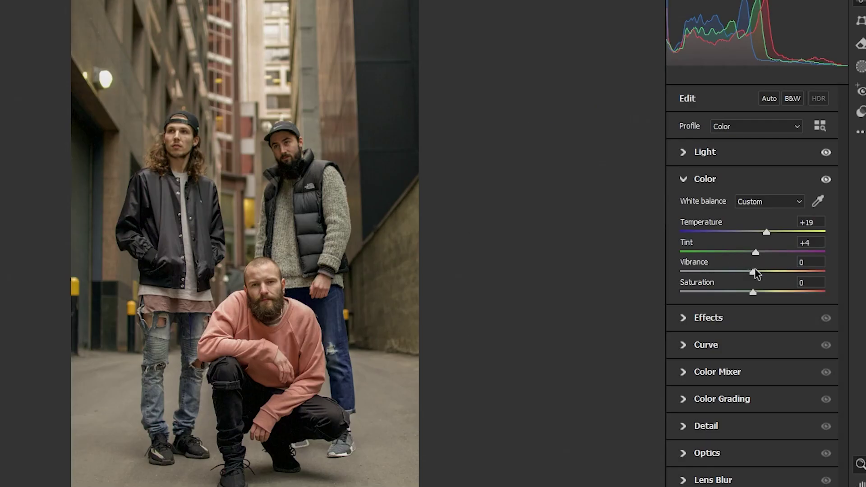
pyautogui.moveTo(754, 271); pyautogui.dragTo(764, 271)
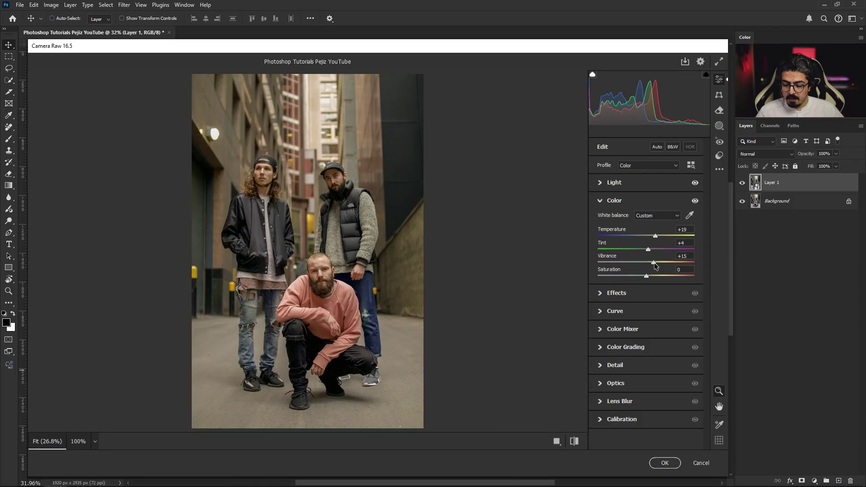
pyautogui.moveTo(649, 274); pyautogui.dragTo(641, 274)
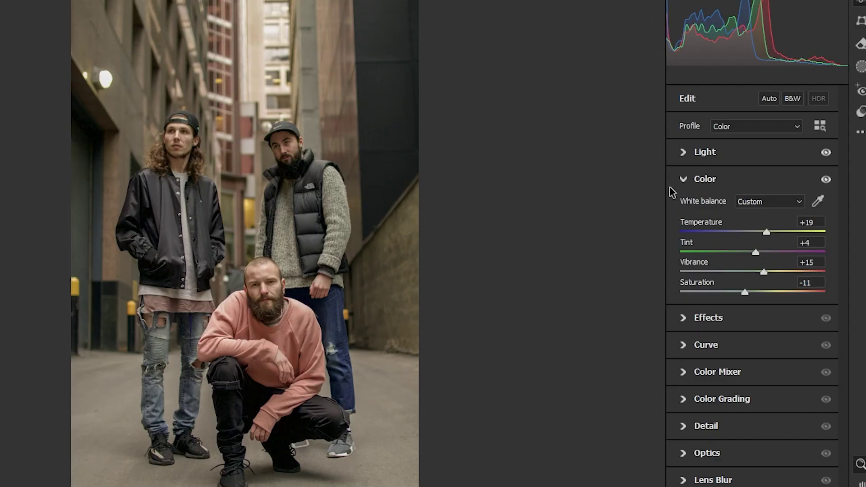
pyautogui.click(683, 179)
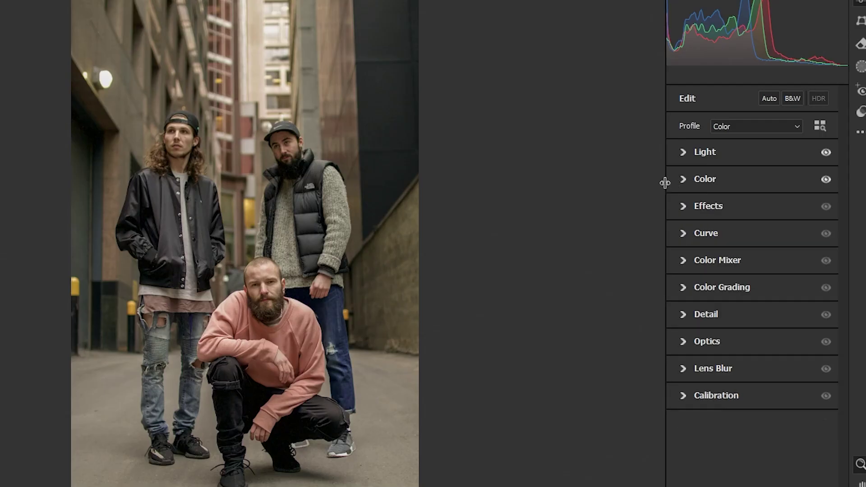
# Drop Clarity to -12 in the Effects panel
pyautogui.click(682, 207)
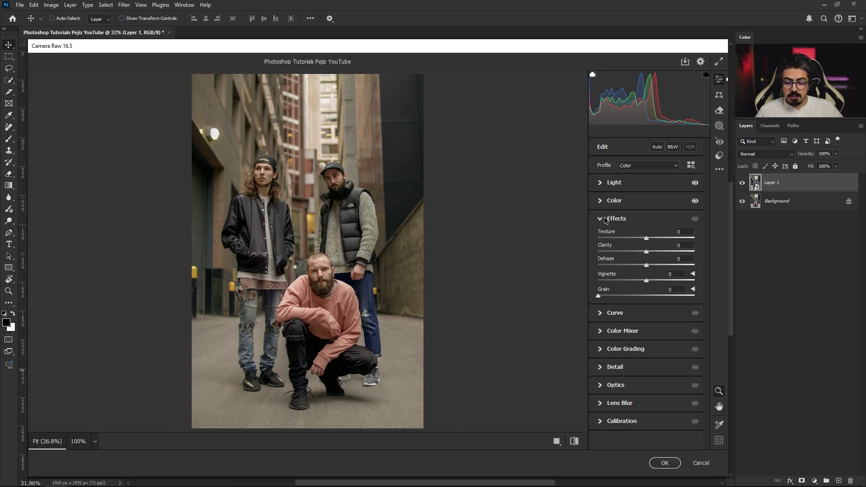
pyautogui.moveTo(646, 250); pyautogui.dragTo(640, 250)
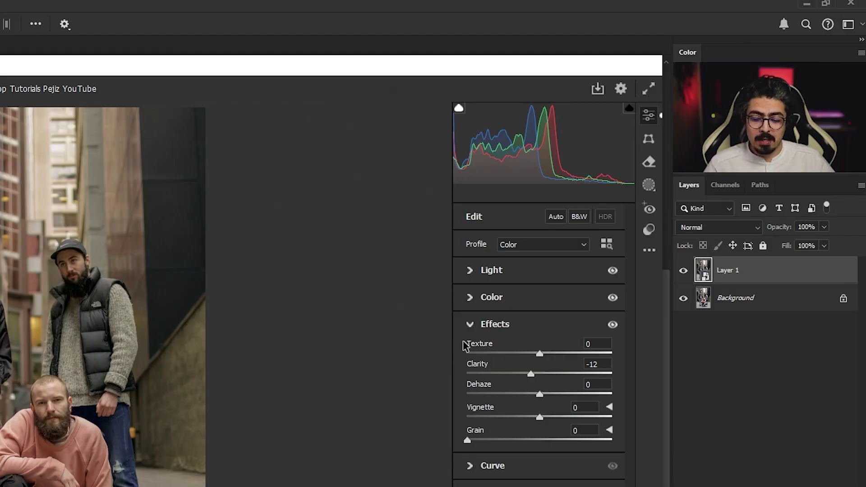
pyautogui.click(469, 324)
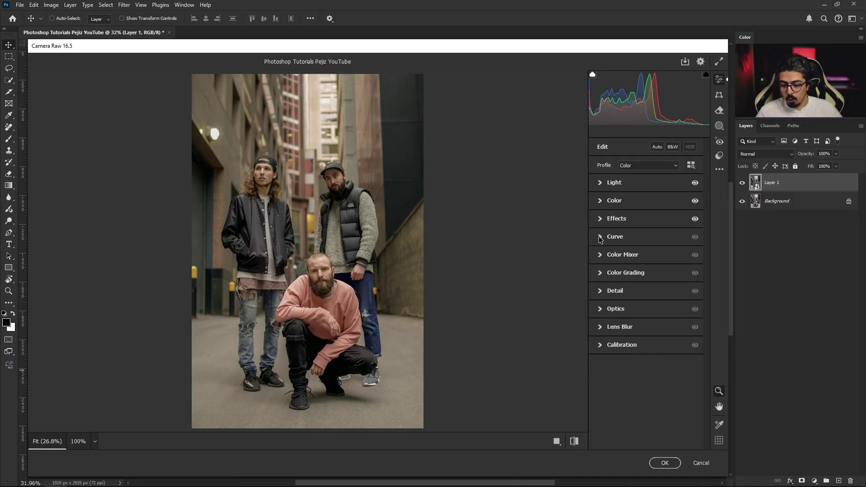
# Add highlight, midtone and shadow points to the Camera Raw tone curve
pyautogui.click(594, 236)
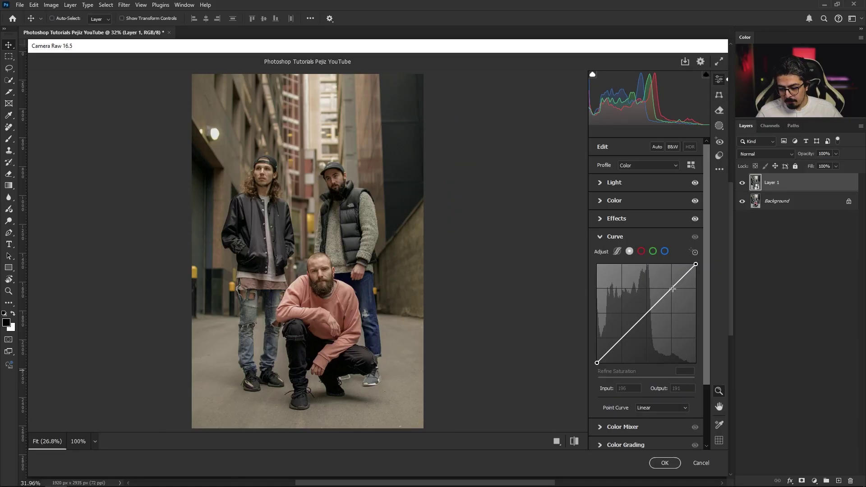
pyautogui.click(671, 287)
pyautogui.click(648, 313)
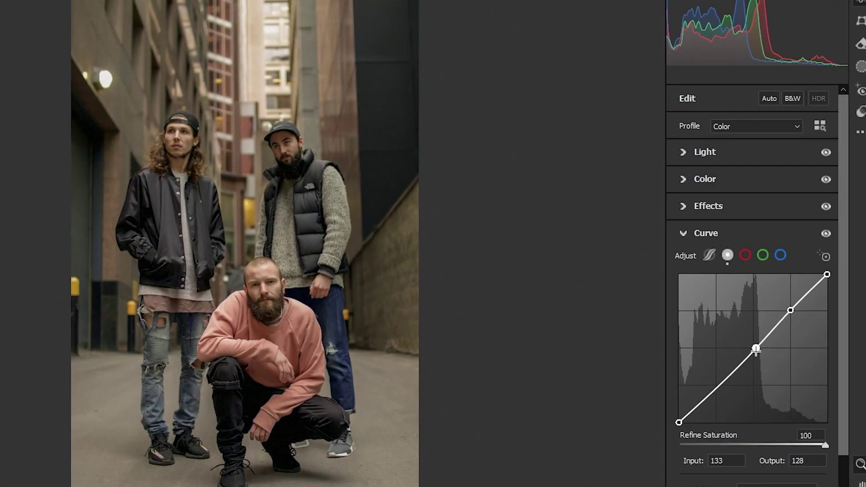
pyautogui.click(718, 384)
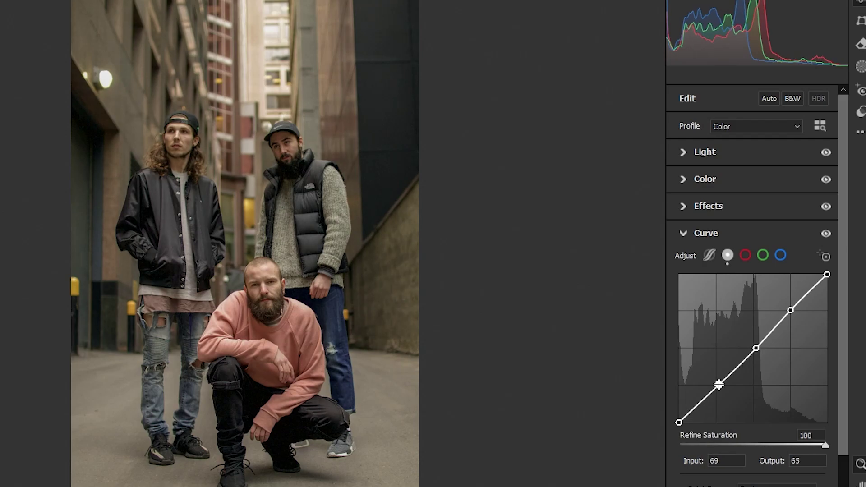
# Set the curve's white point output to 235 and black point output to 10
pyautogui.click(827, 274)
pyautogui.press('Down')
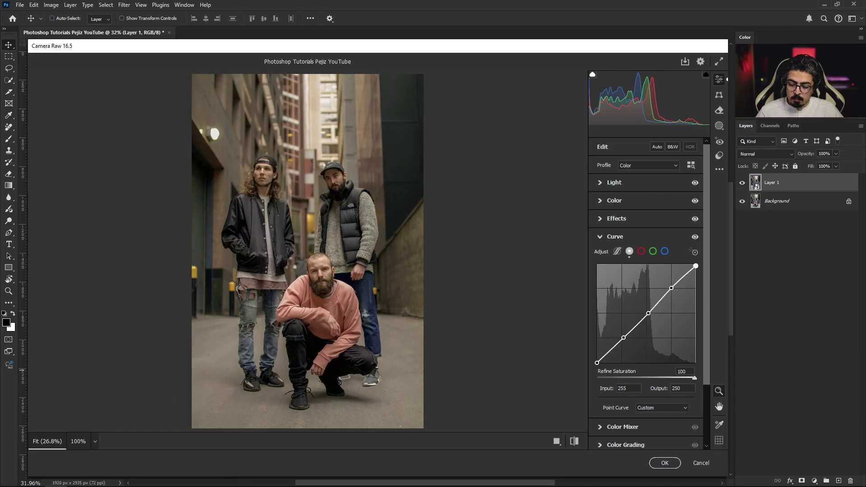
pyautogui.press('Up')
pyautogui.press('Up')
pyautogui.press('Up')
pyautogui.press('Up')
pyautogui.press('Up')
pyautogui.press('Up')
pyautogui.press('Up')
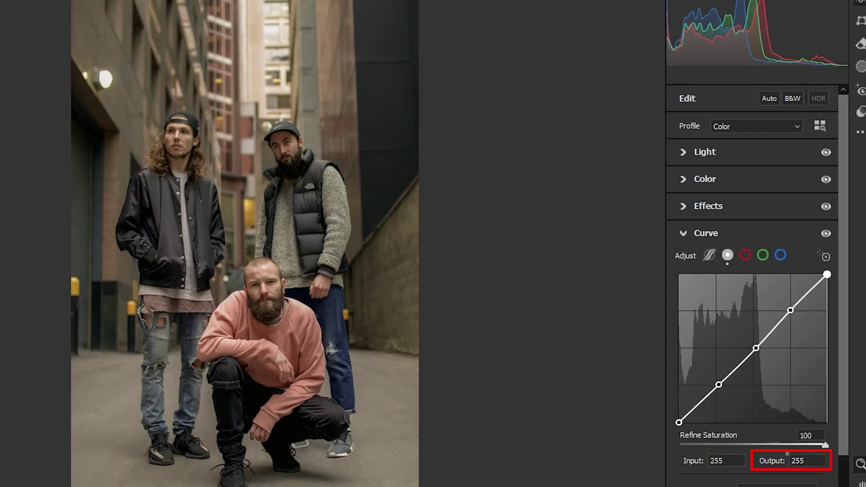
pyautogui.press('Down')
pyautogui.press('Down')
pyautogui.press('Down')
pyautogui.press('Down')
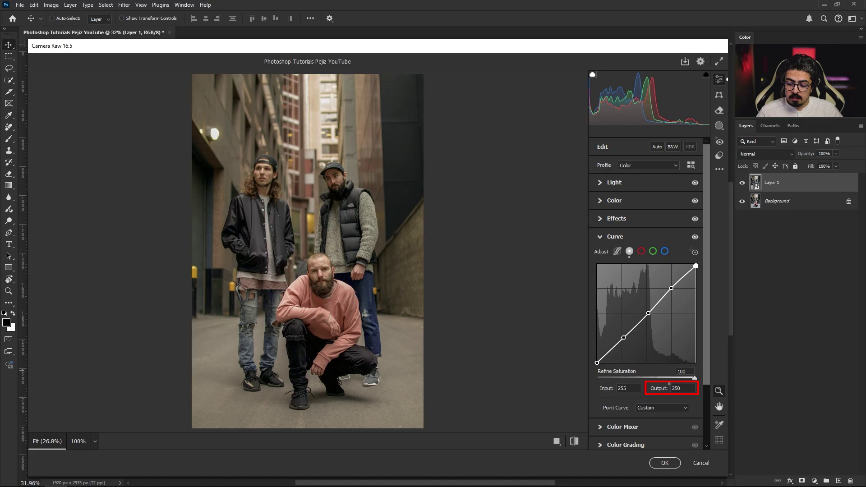
pyautogui.press('Down')
pyautogui.press('Down')
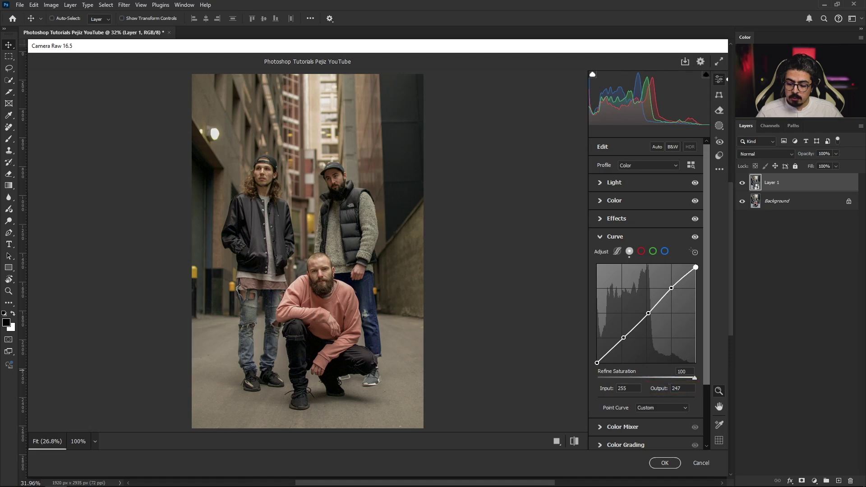
pyautogui.press('Down')
pyautogui.press('Down')
pyautogui.press('Down')
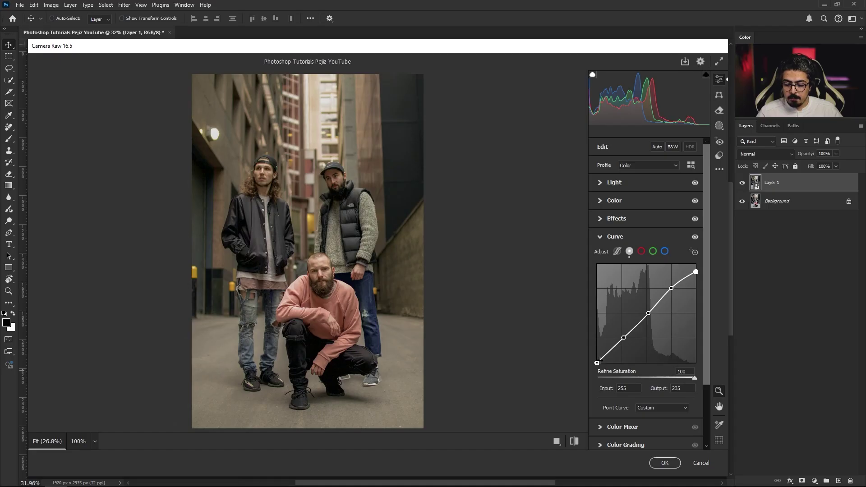
pyautogui.click(597, 363)
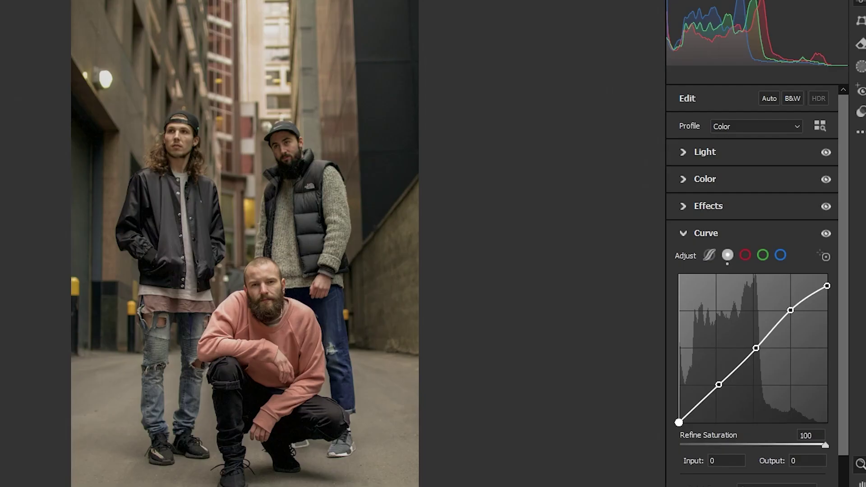
pyautogui.press('Up')
pyautogui.press('Up')
pyautogui.press('Up')
pyautogui.press('Up')
pyautogui.press('Up')
pyautogui.press('Up')
pyautogui.press('Up')
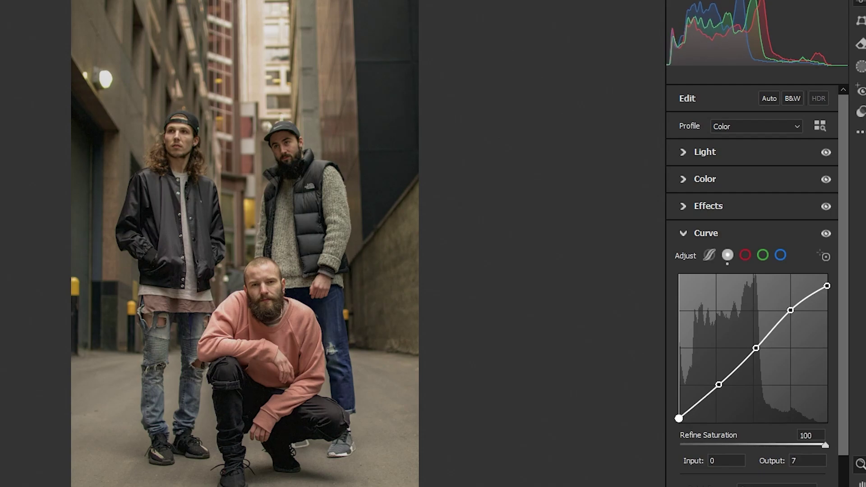
pyautogui.press('Up')
pyautogui.press('Up')
pyautogui.press('Up')
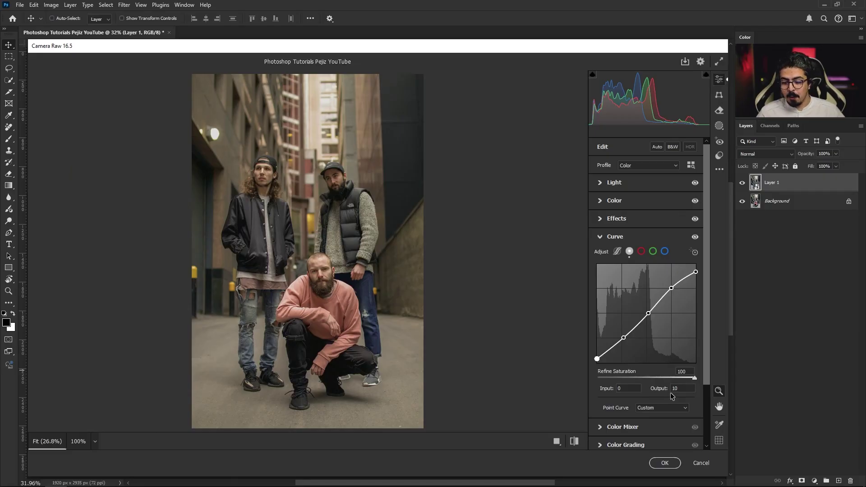
# In the Color Mixer, shift the Reds hue to +26 and the Oranges hue to -4
pyautogui.click(600, 237)
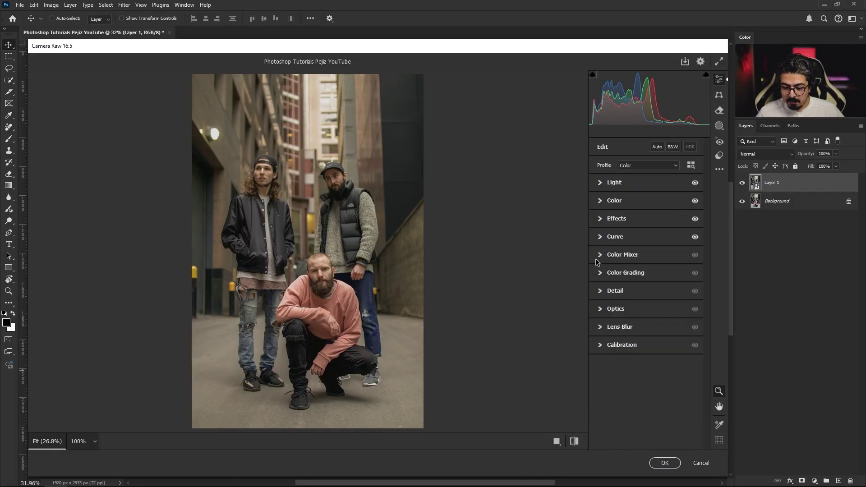
pyautogui.click(600, 255)
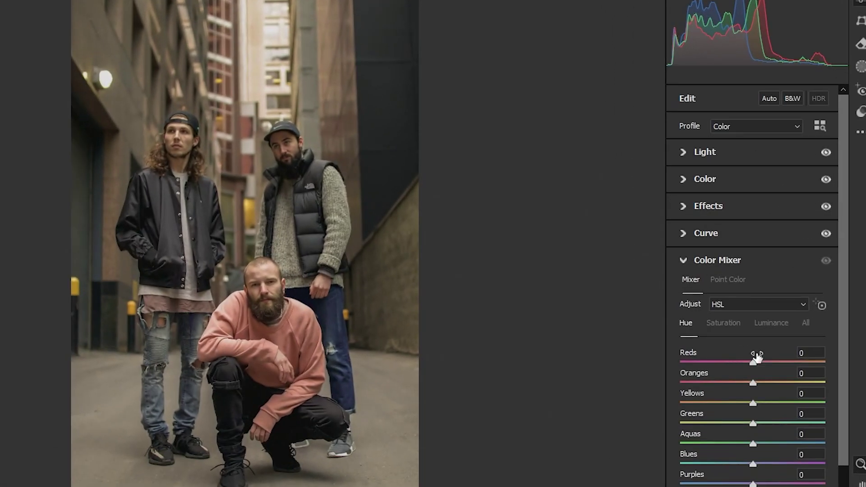
pyautogui.moveTo(754, 366); pyautogui.dragTo(771, 365)
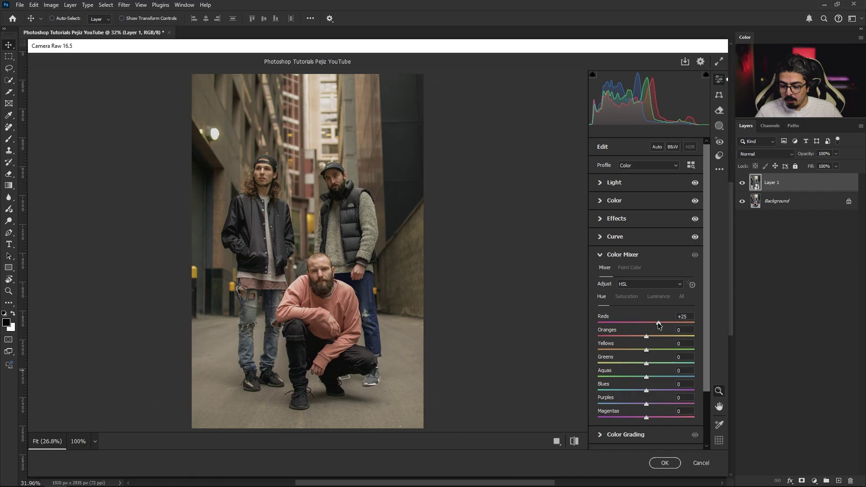
pyautogui.moveTo(659, 324); pyautogui.dragTo(659, 325)
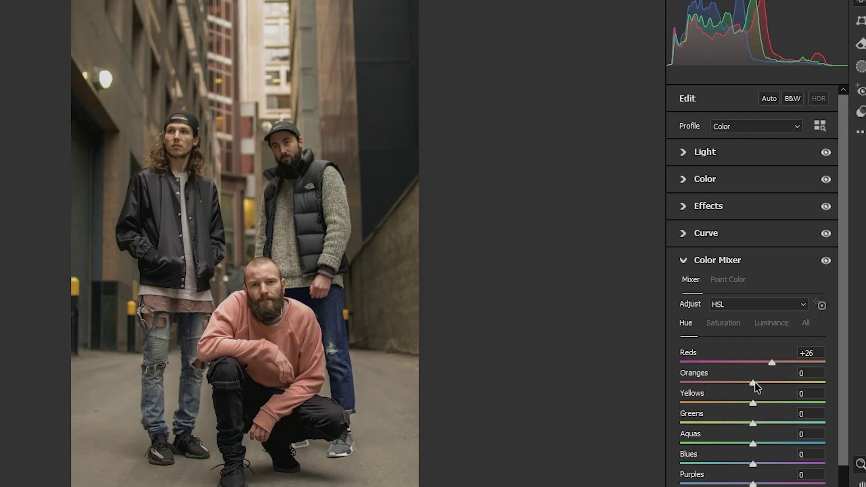
pyautogui.moveTo(752, 383); pyautogui.dragTo(749, 383)
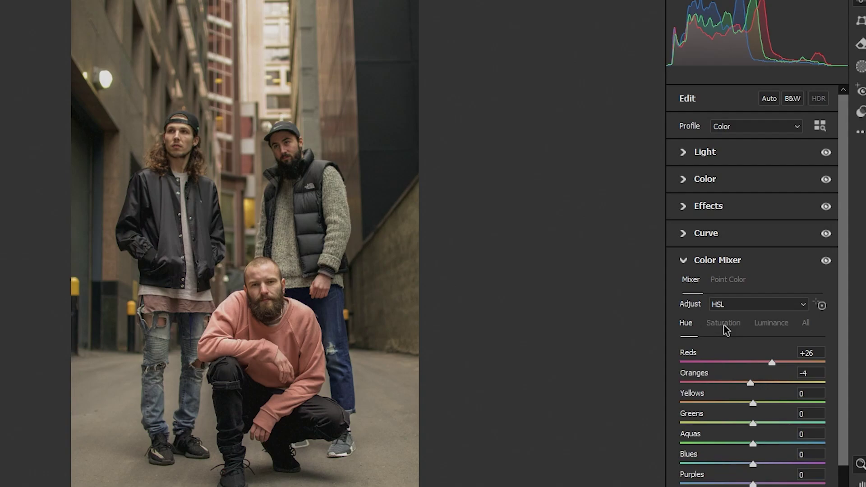
# Lower the Yellows saturation to -62 in the Color Mixer
pyautogui.click(723, 324)
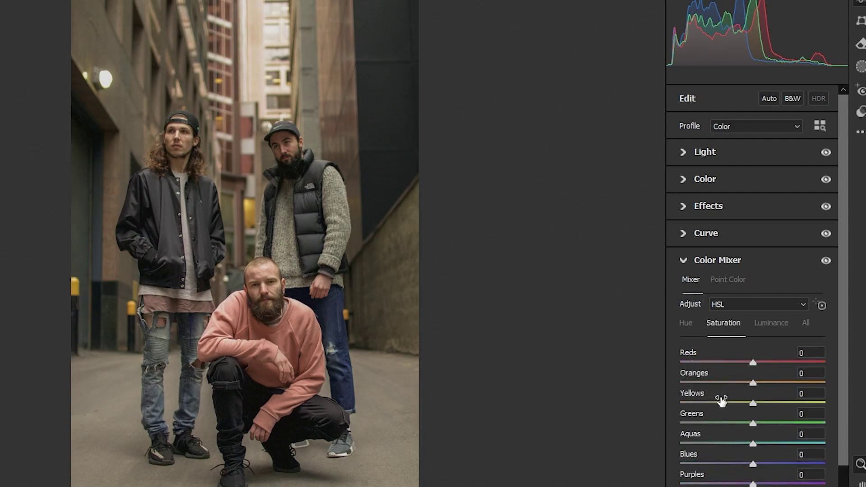
pyautogui.moveTo(757, 406); pyautogui.dragTo(722, 406)
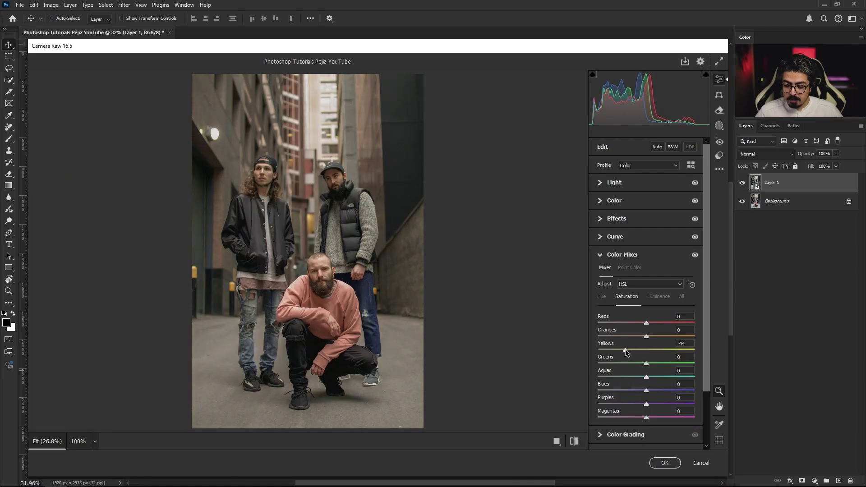
pyautogui.moveTo(626, 352); pyautogui.dragTo(603, 350)
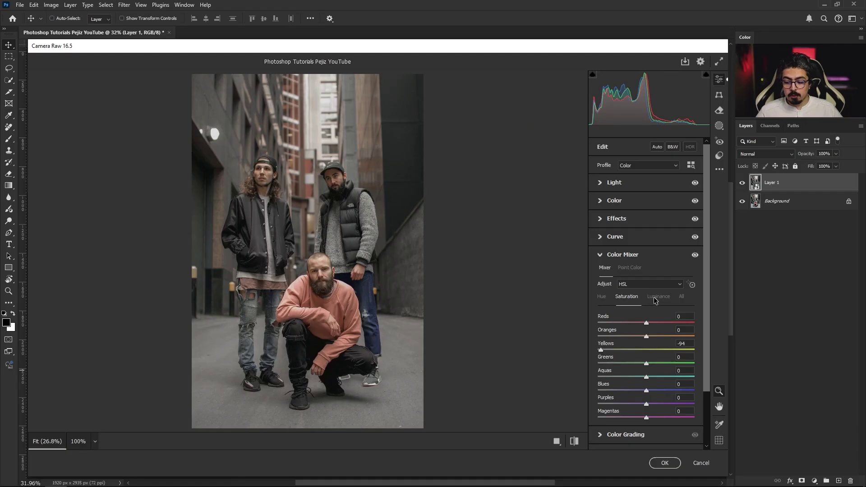
pyautogui.click(548, 442)
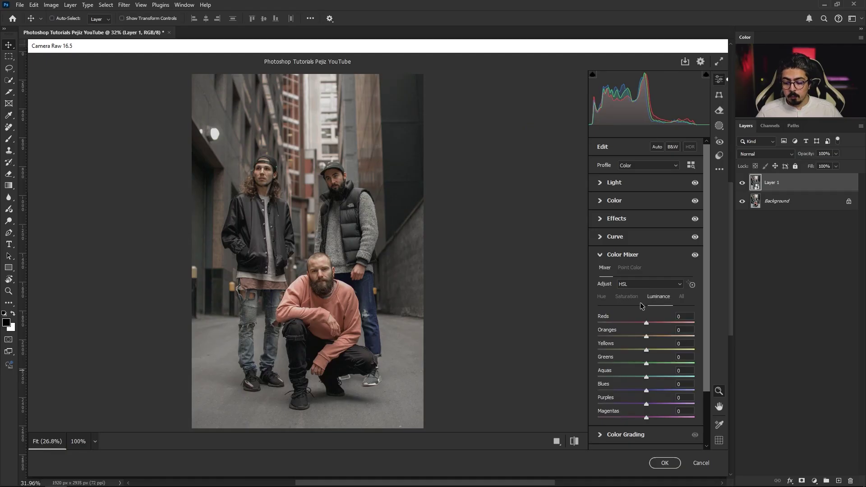
pyautogui.click(600, 255)
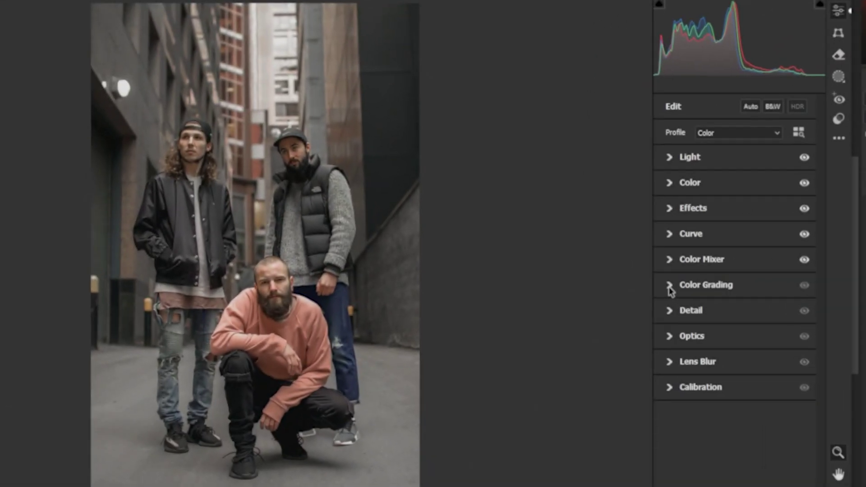
# Give the Color Grading shadows Hue 180 and Saturation 10, toggling it to compare
pyautogui.click(670, 287)
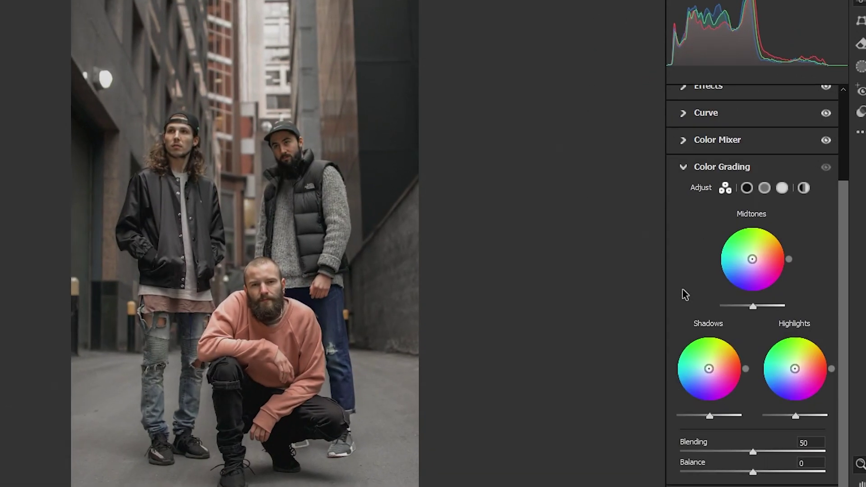
pyautogui.click(747, 187)
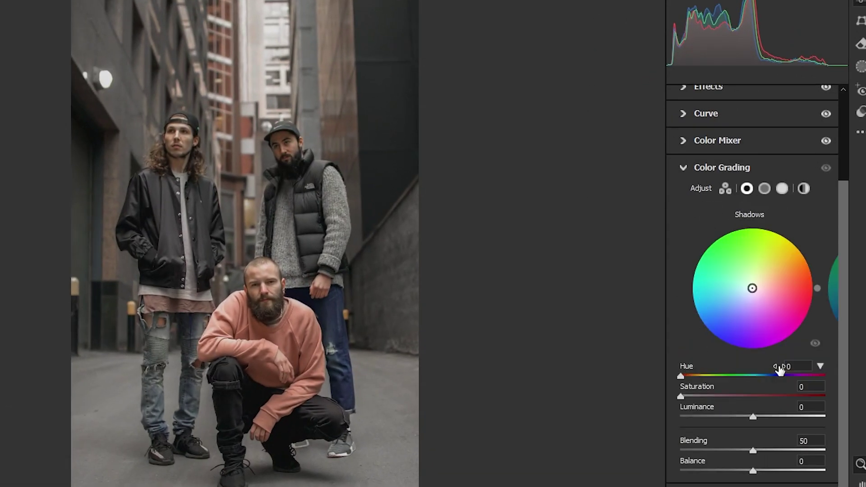
pyautogui.click(796, 366)
pyautogui.write('180')
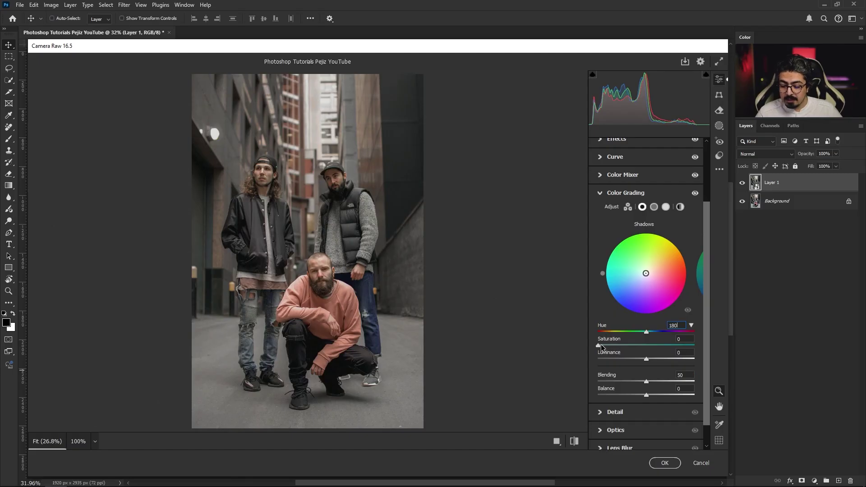
pyautogui.moveTo(601, 348); pyautogui.dragTo(610, 349)
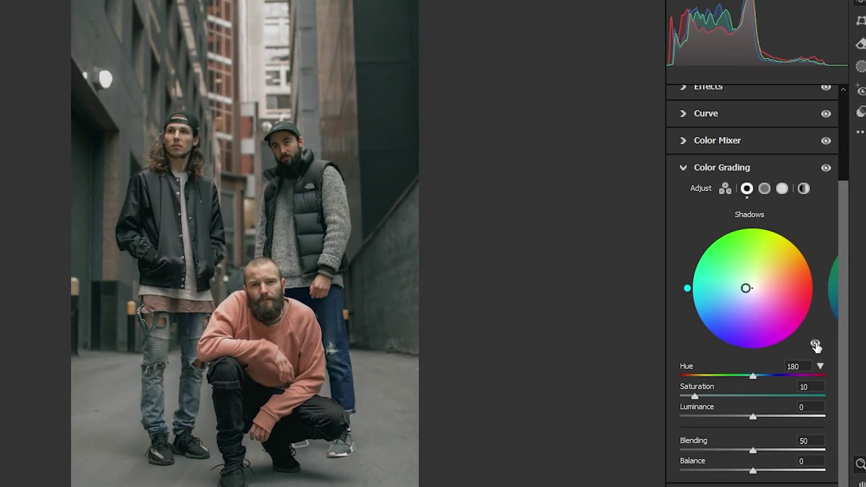
pyautogui.click(687, 311)
pyautogui.click(815, 345)
# Tint the midtones with Hue 53 and Saturation around 10
pyautogui.click(764, 188)
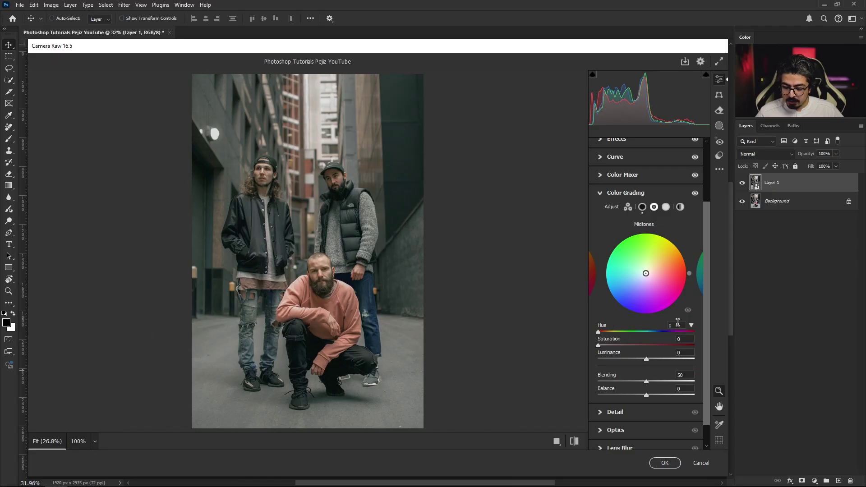
pyautogui.write('53')
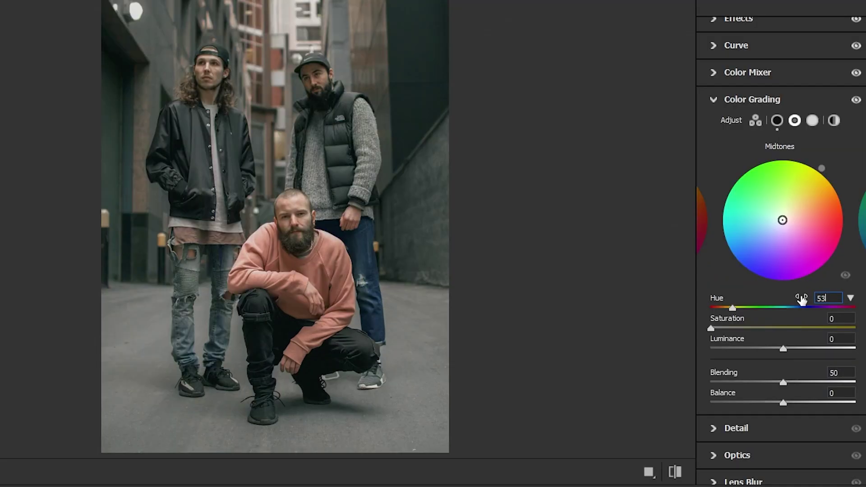
pyautogui.moveTo(715, 331); pyautogui.dragTo(723, 330)
pyautogui.moveTo(608, 347); pyautogui.dragTo(611, 347)
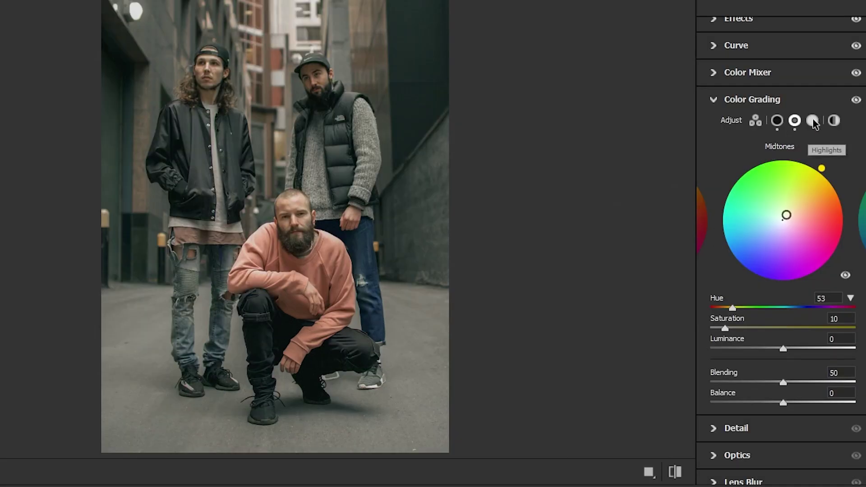
# Set the highlights grading to Hue 70 with Saturation about 25
pyautogui.click(813, 120)
pyautogui.click(823, 297)
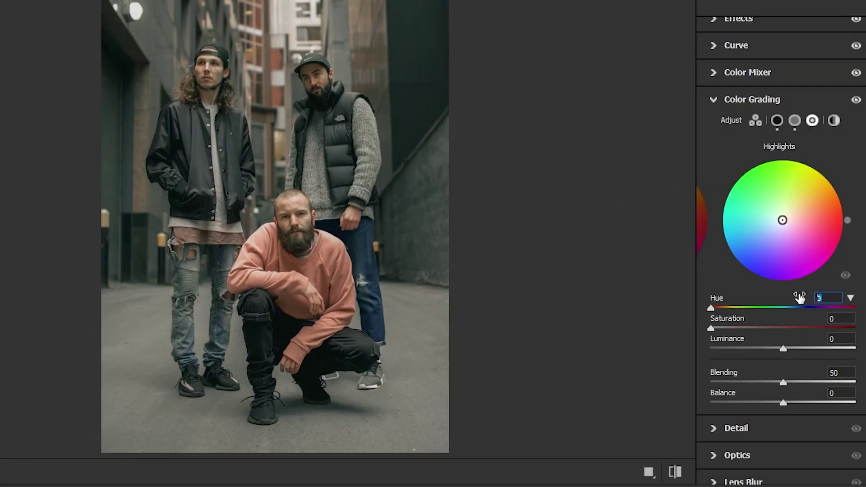
pyautogui.write('70')
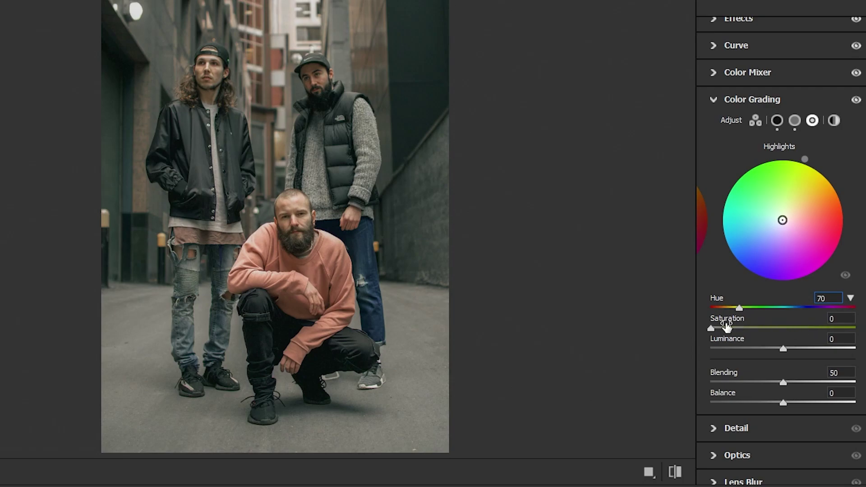
pyautogui.moveTo(715, 332); pyautogui.dragTo(750, 340)
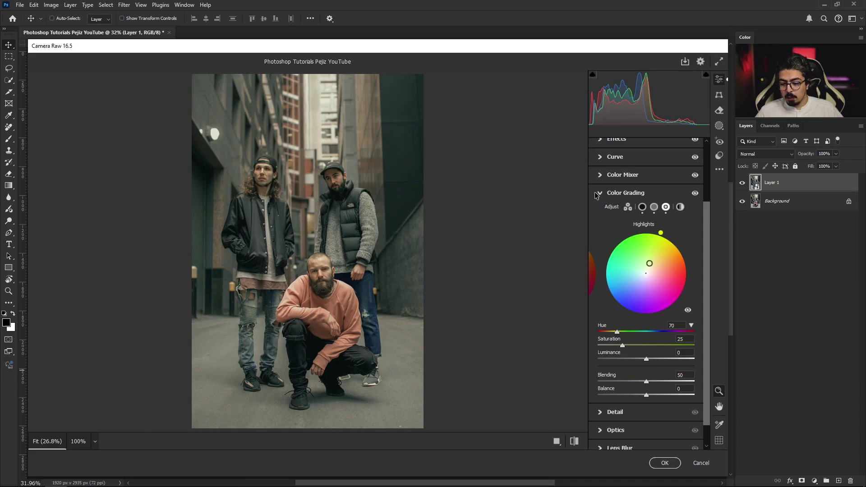
# Set the Detail panel's Sharpening amount to 30
pyautogui.click(600, 194)
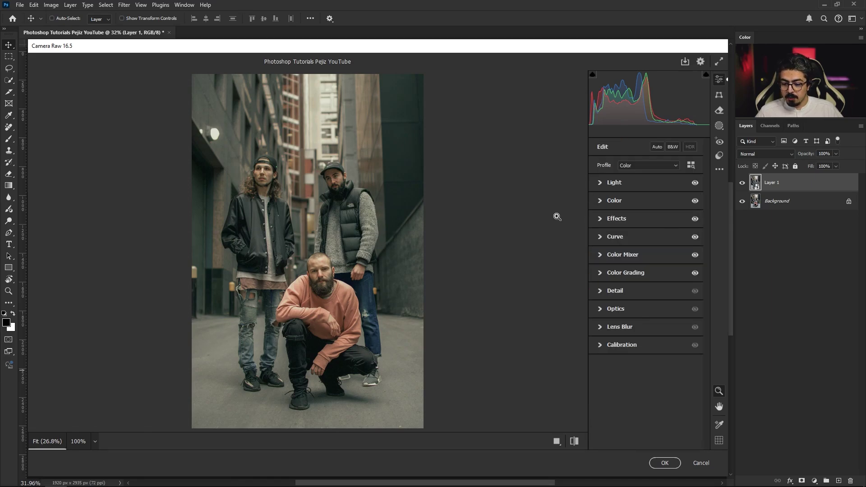
pyautogui.click(600, 291)
pyautogui.click(677, 306)
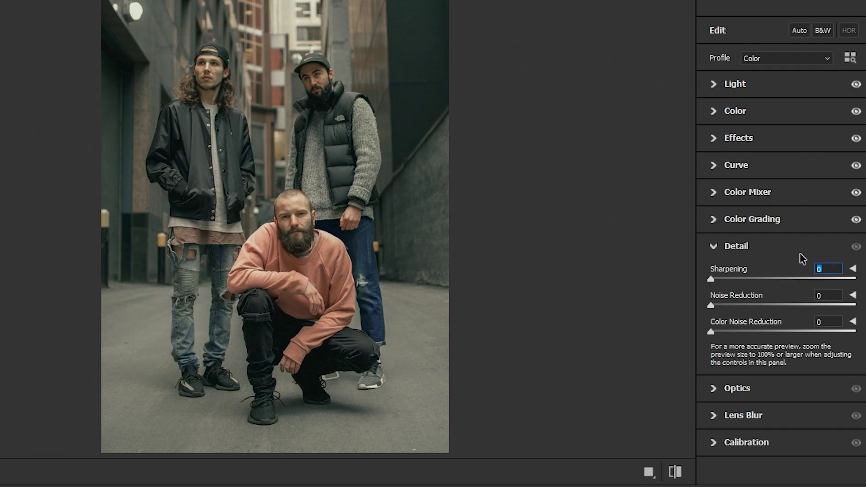
pyautogui.write('30')
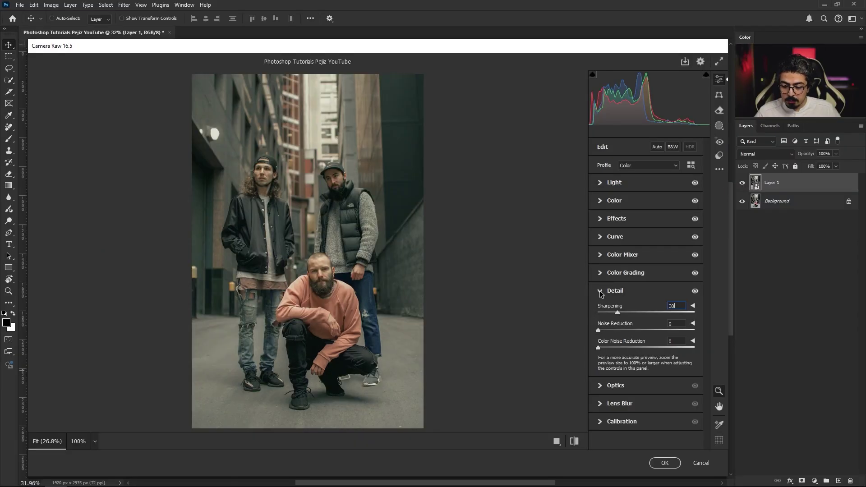
pyautogui.click(600, 292)
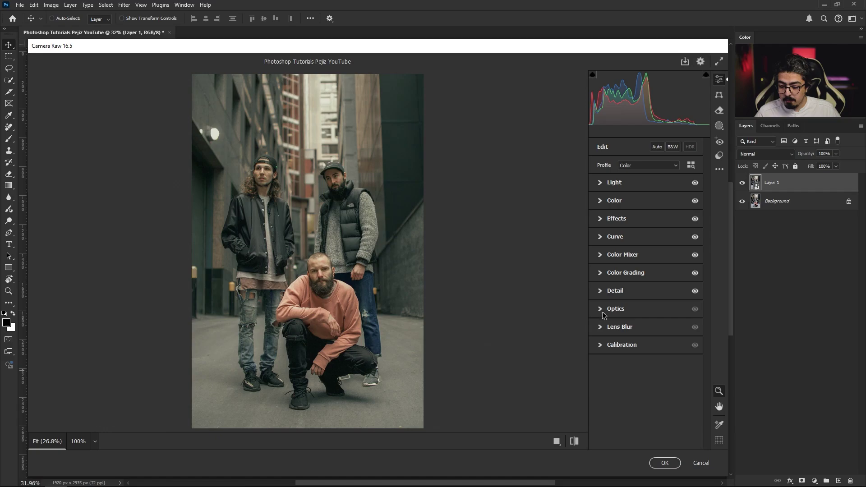
# In Calibration, set Red Primary hue +20, Blue Primary hue -23 and Blue saturation +5
pyautogui.click(600, 345)
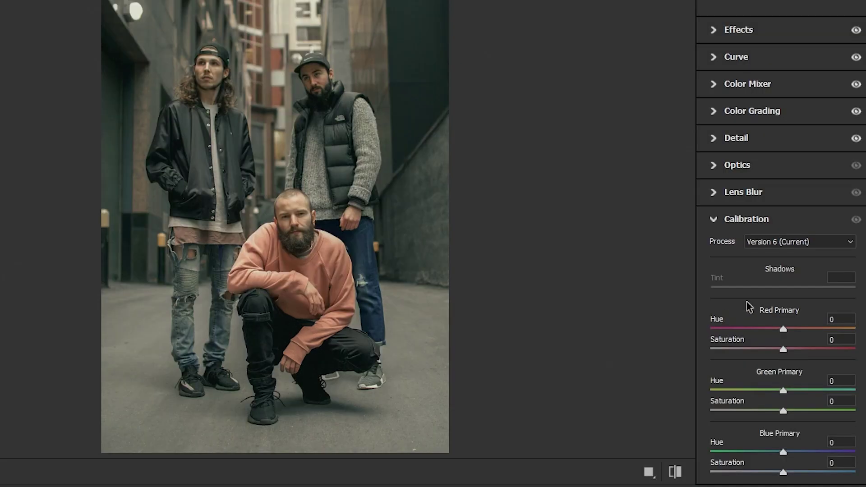
pyautogui.moveTo(777, 323); pyautogui.dragTo(796, 331)
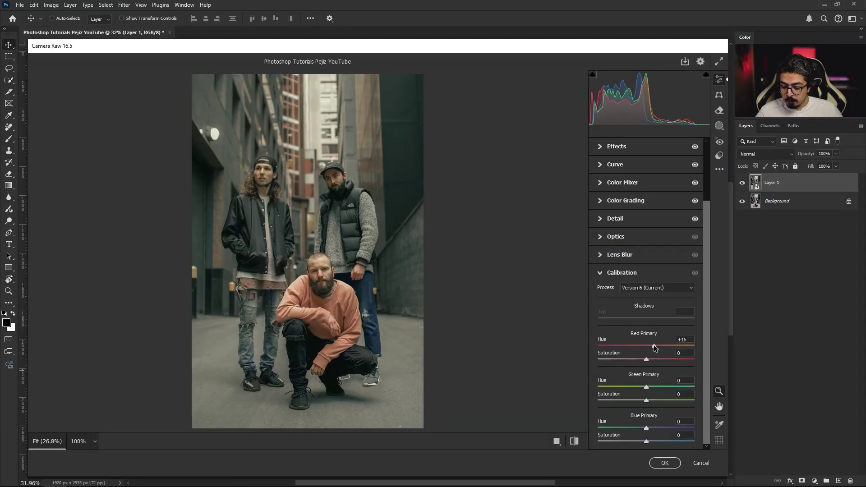
pyautogui.moveTo(655, 348); pyautogui.dragTo(656, 347)
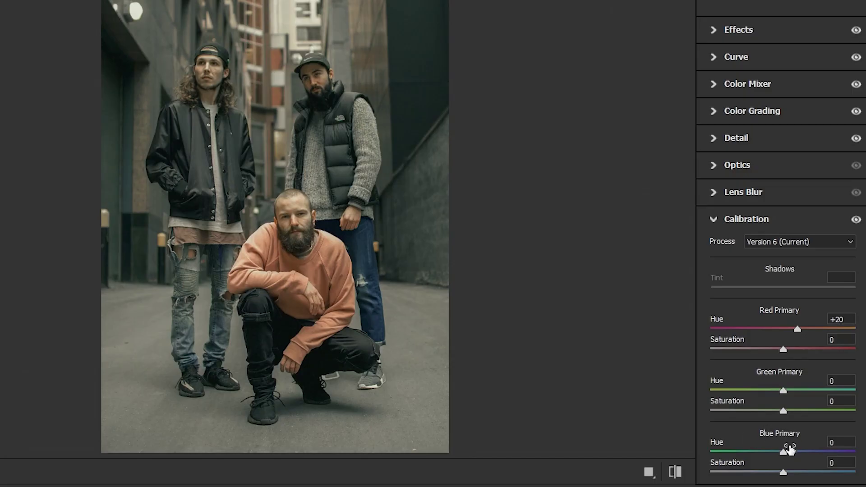
pyautogui.moveTo(646, 428); pyautogui.dragTo(646, 429)
pyautogui.moveTo(780, 451); pyautogui.dragTo(765, 449)
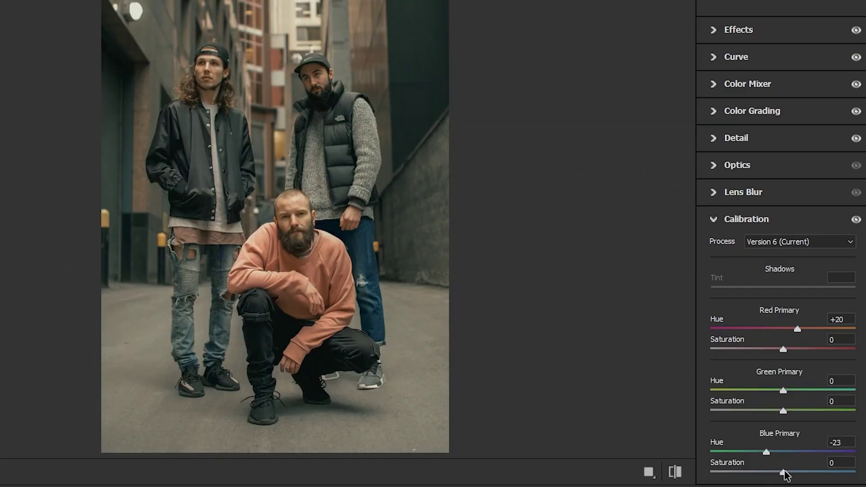
pyautogui.moveTo(783, 473); pyautogui.dragTo(786, 474)
pyautogui.click(712, 222)
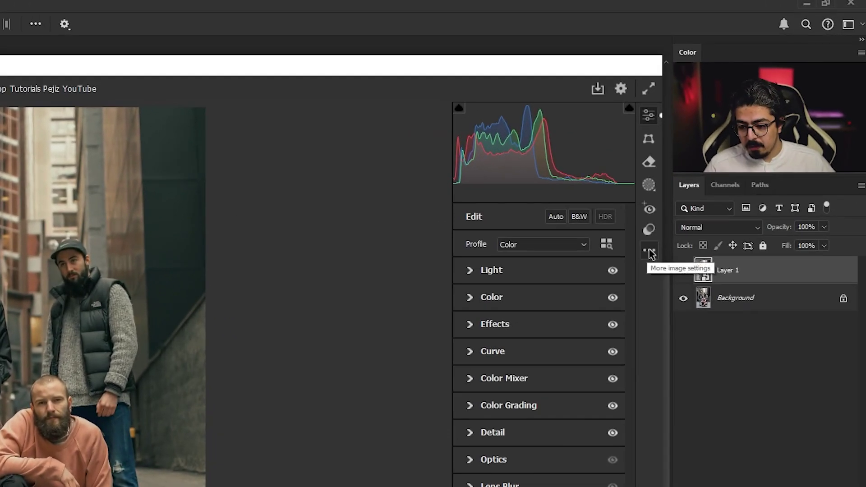
# Save the current Camera Raw settings as a new preset named '13232dsad'
pyautogui.click(719, 169)
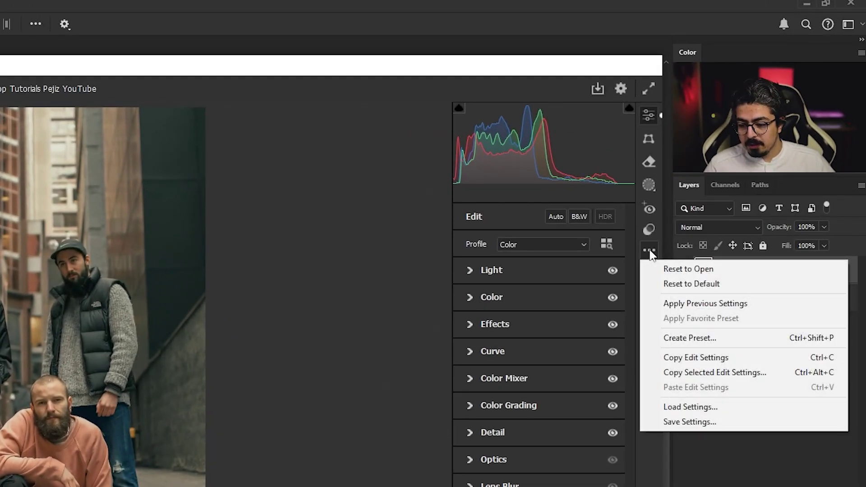
pyautogui.click(676, 337)
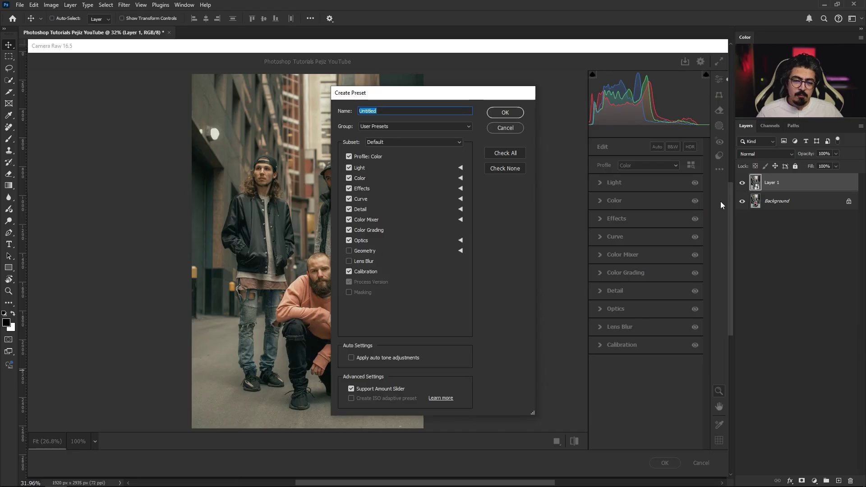
pyautogui.write('13232')
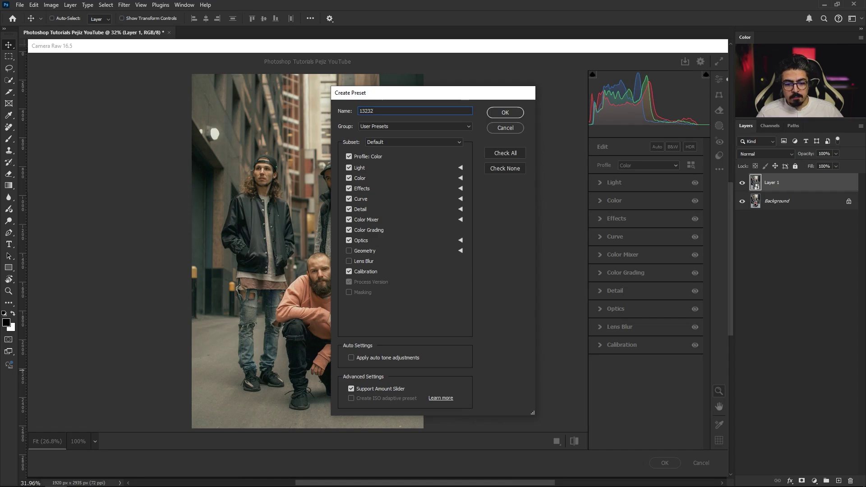
pyautogui.write('dsadsads')
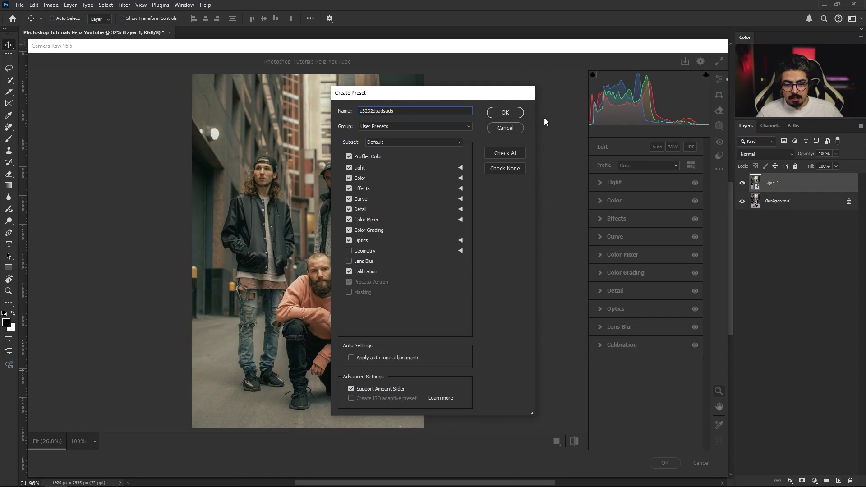
pyautogui.click(514, 115)
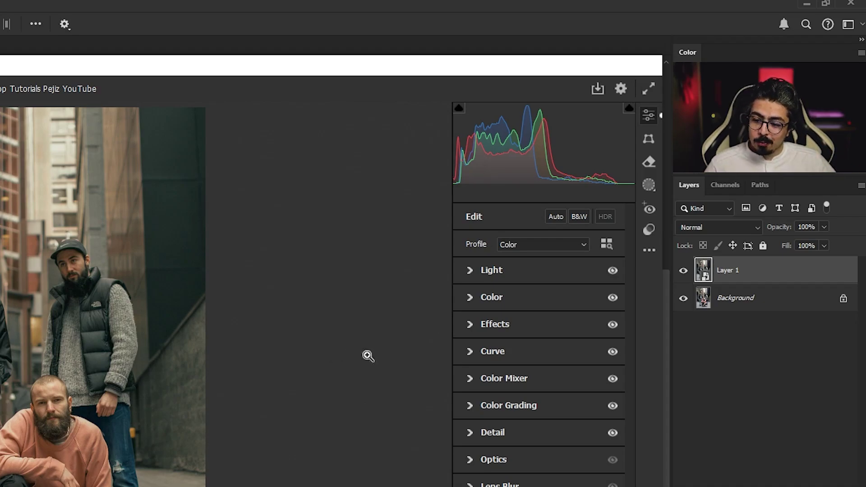
# Check the Presets panel's User Presets group for the new preset
pyautogui.click(649, 231)
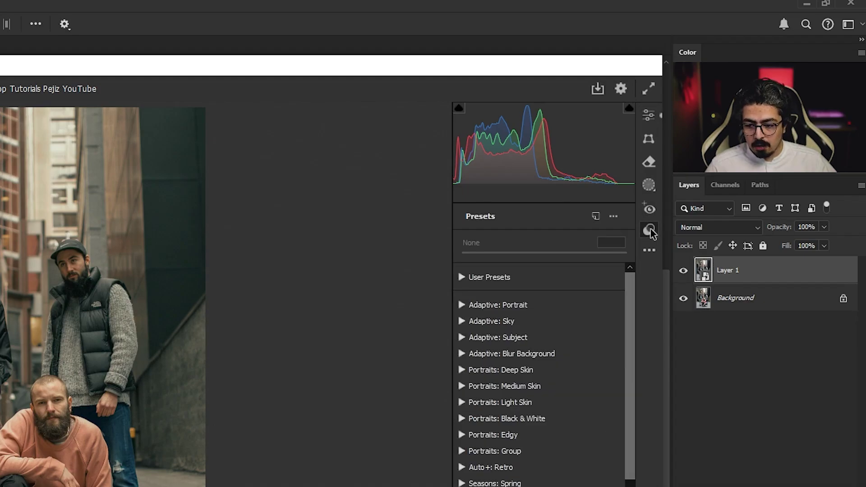
pyautogui.click(461, 277)
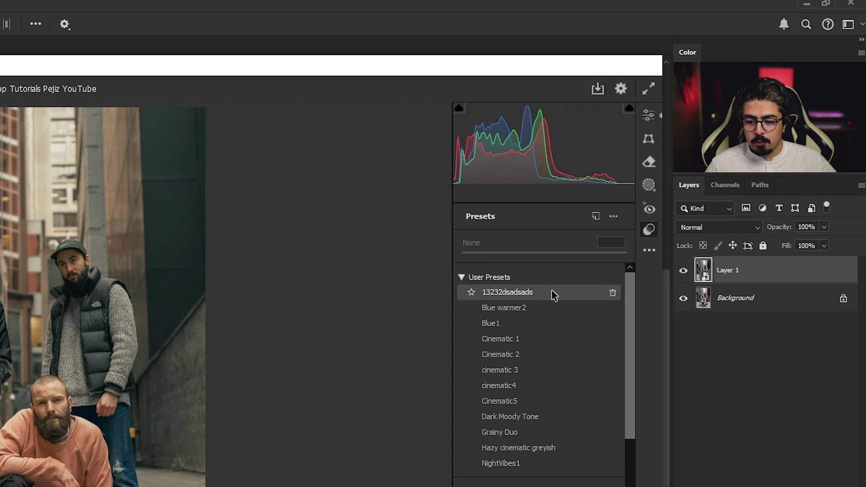
pyautogui.click(461, 278)
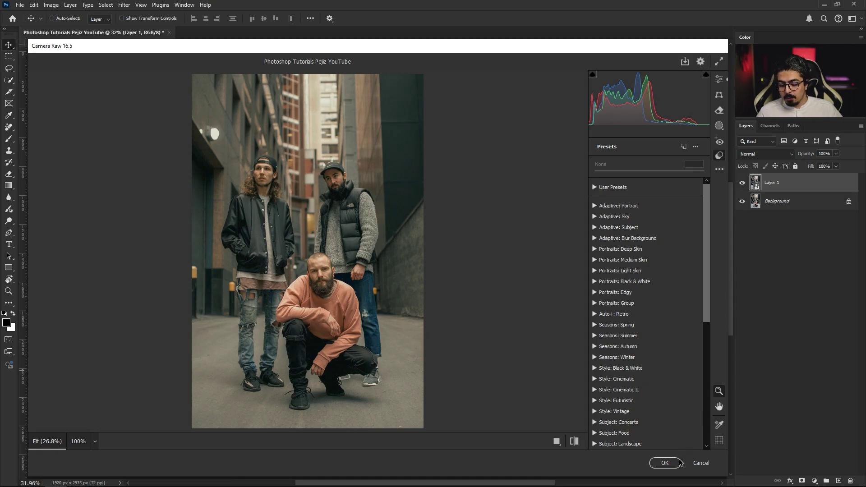
# Apply the Camera Raw grade to Layer 1, then toggle its visibility to compare with the original
pyautogui.click(677, 462)
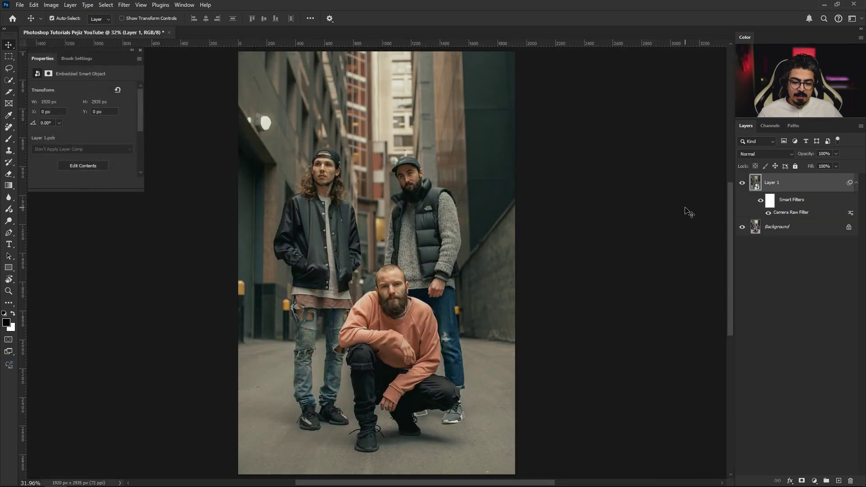
pyautogui.click(742, 182)
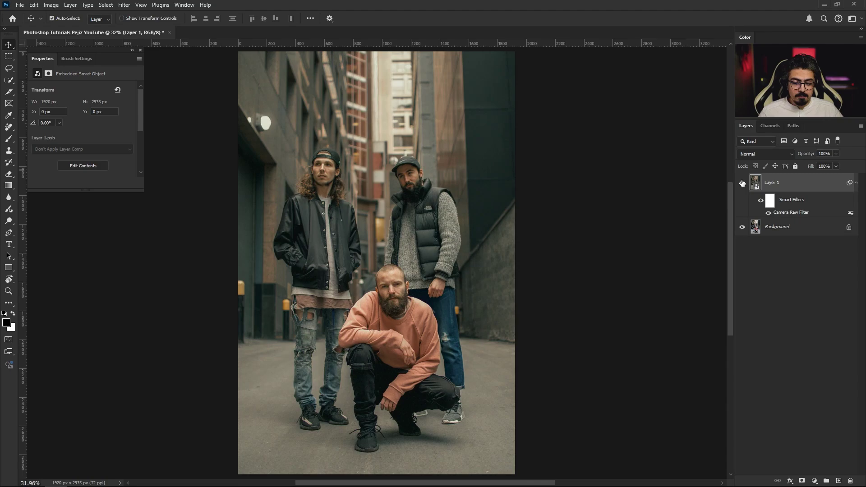
pyautogui.click(742, 182)
pyautogui.click(742, 182)
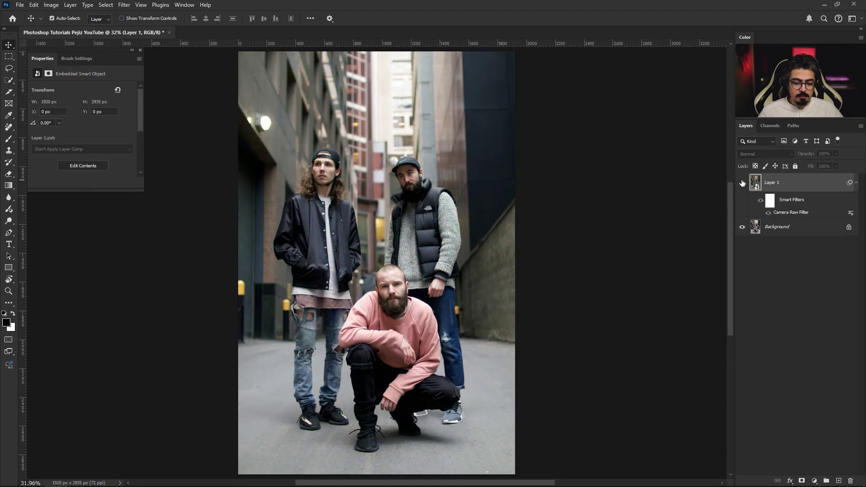
pyautogui.click(742, 182)
pyautogui.click(742, 182)
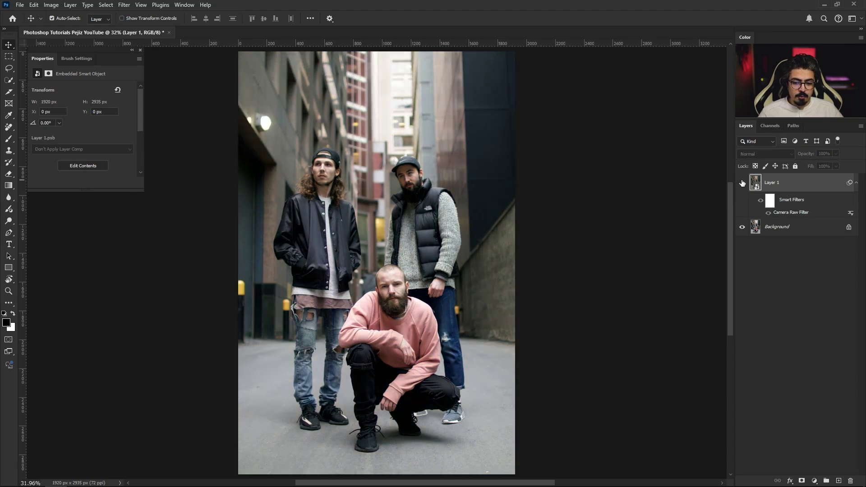